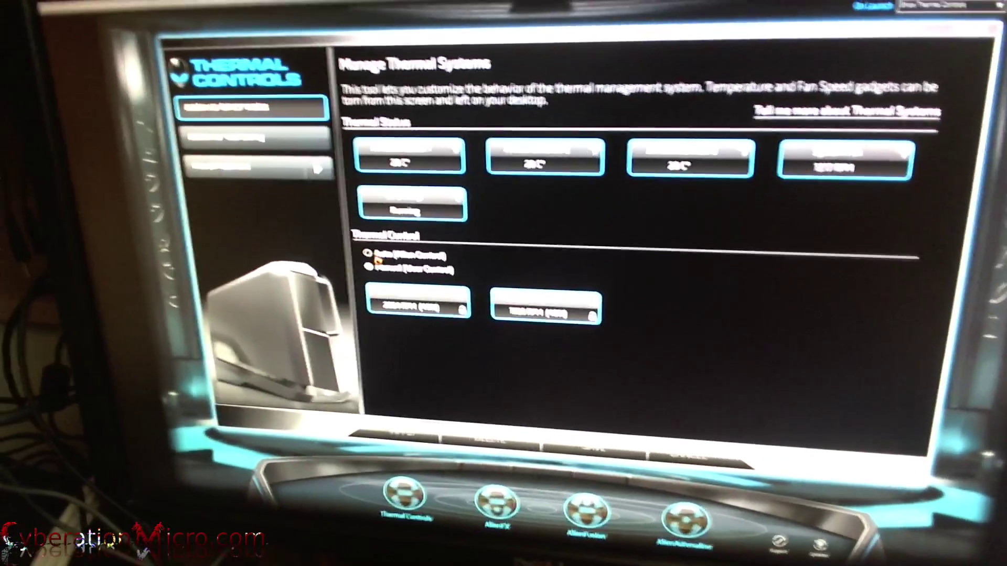
Switch to Manual (User Control) and run the PCI and hard drive fans at 100%
click(352, 259)
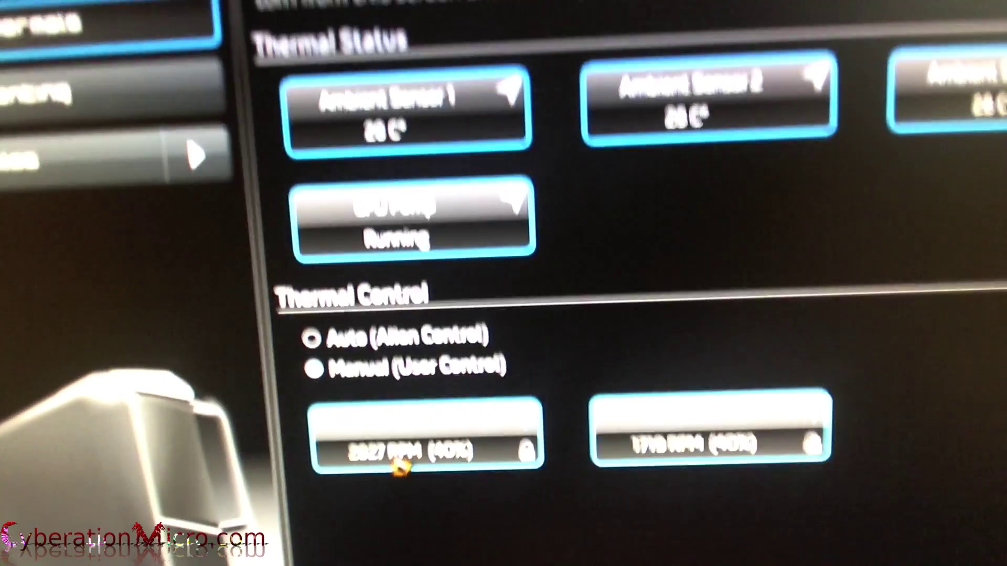
click(475, 456)
click(783, 177)
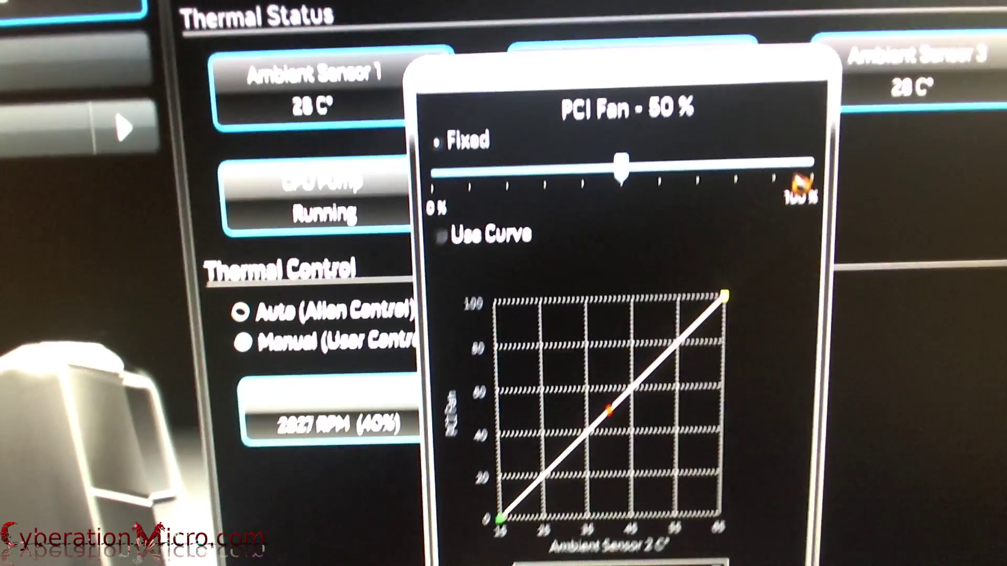
click(787, 177)
click(787, 177)
click(786, 177)
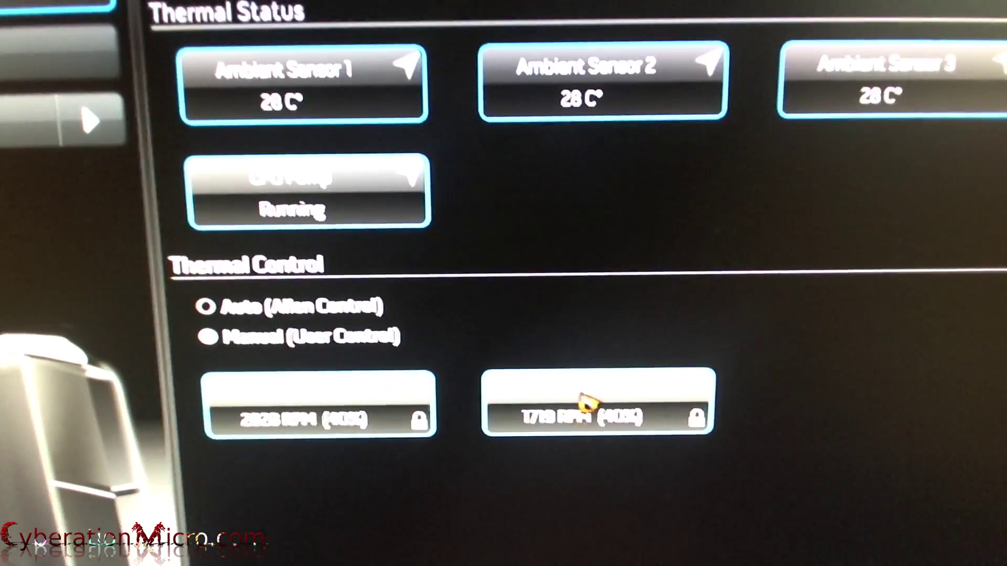
click(582, 417)
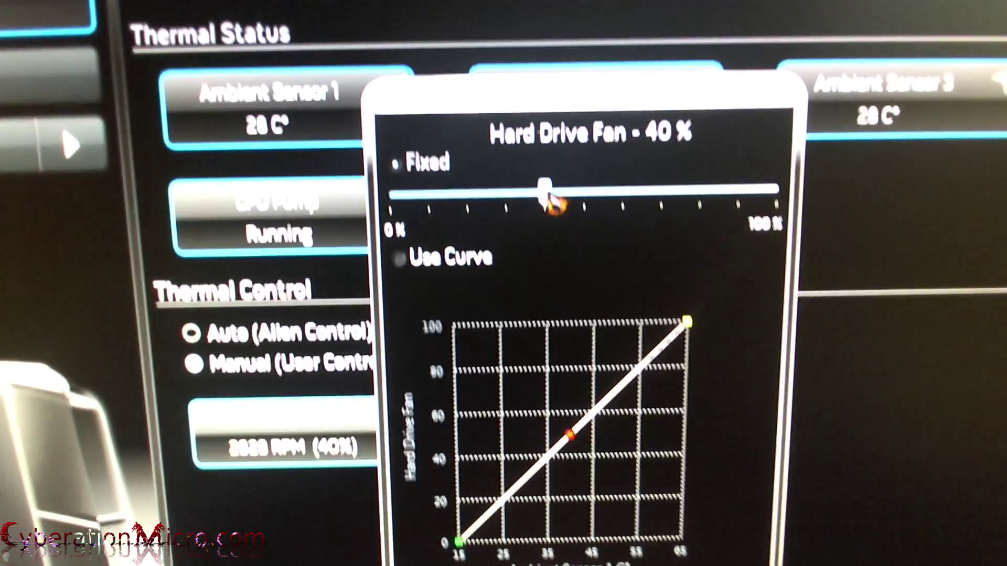
drag(545, 191, 777, 190)
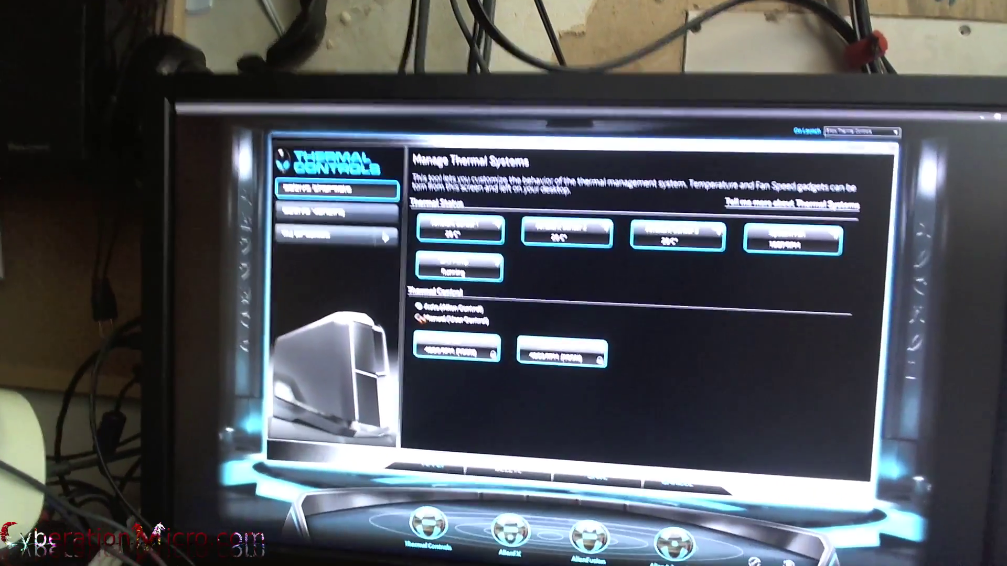
Drag the PCI fan's Fixed slider to 0%, then bring up the hard drive fan settings
click(566, 334)
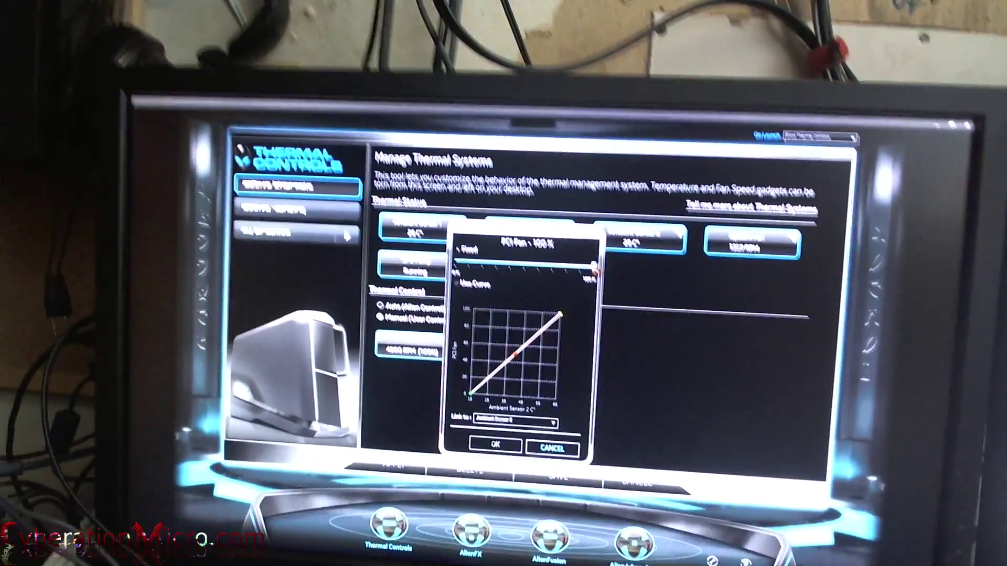
drag(624, 265, 488, 261)
click(517, 358)
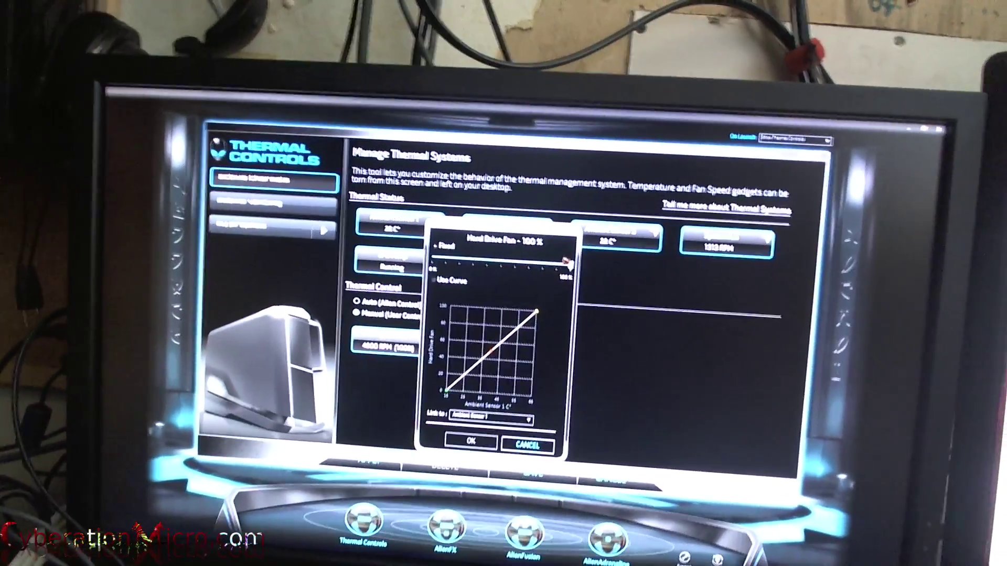